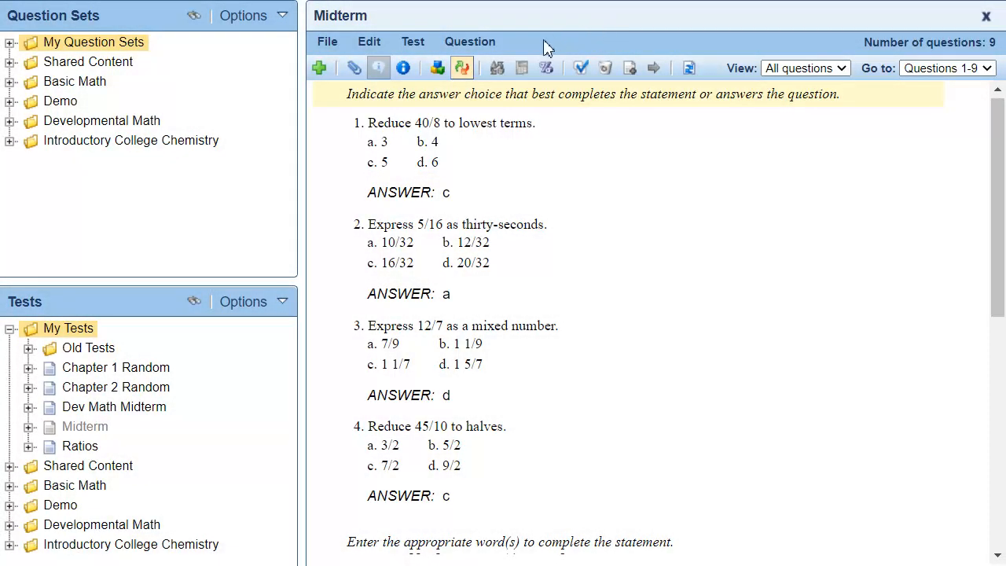
- Scramble the Midterm test's questions and answer choices, and reset the test to its original order
left_click(462, 68)
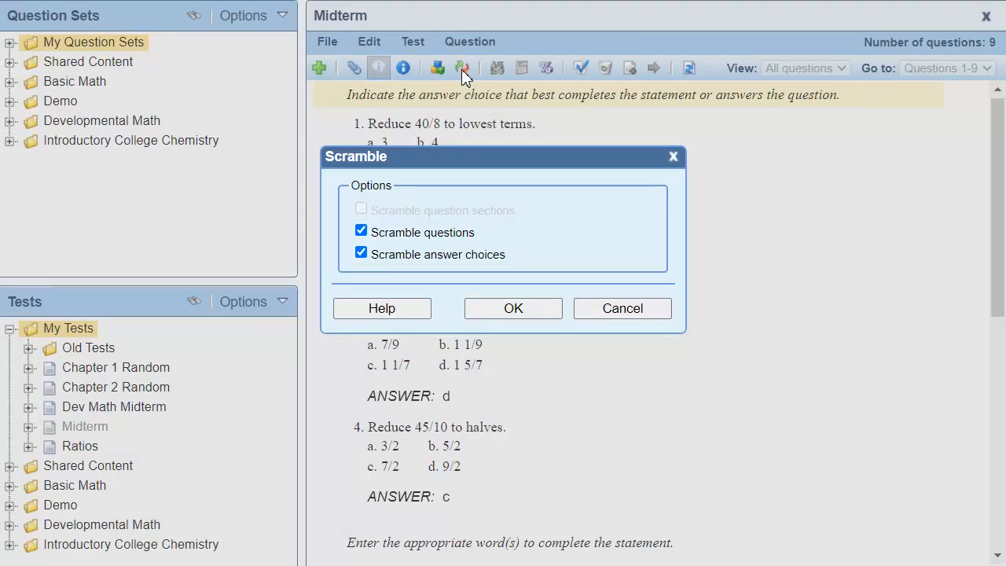
left_click(552, 311)
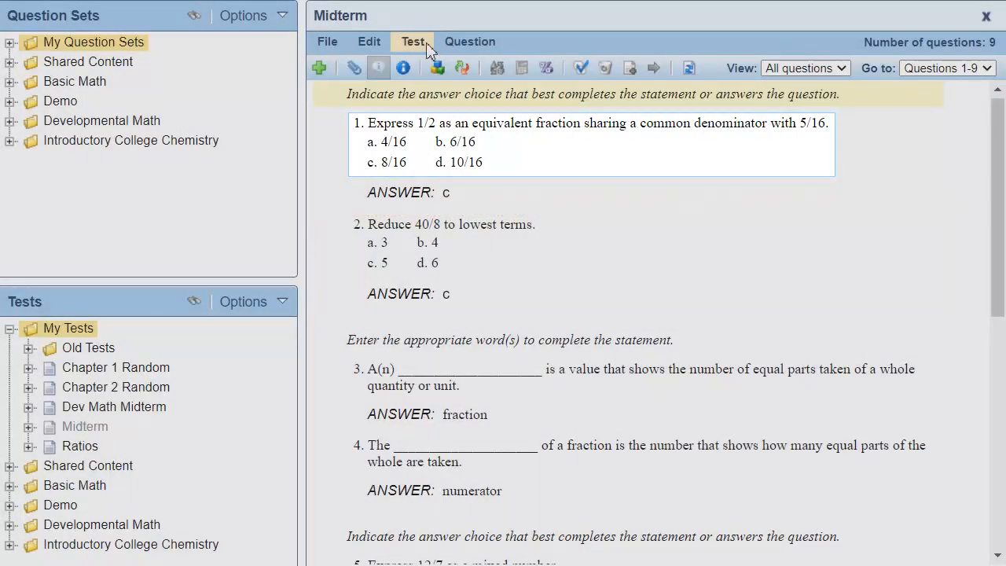
left_click(426, 42)
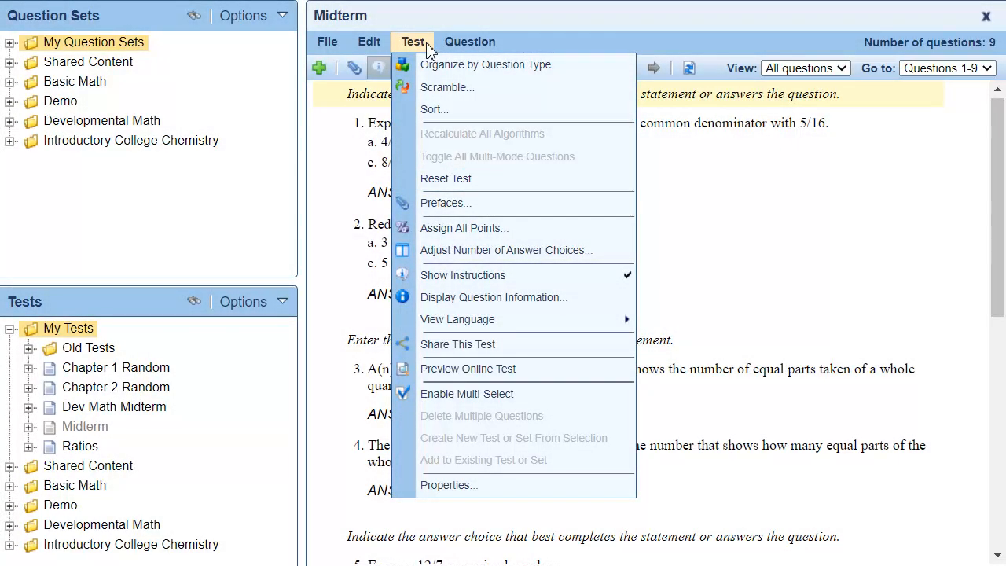
left_click(545, 182)
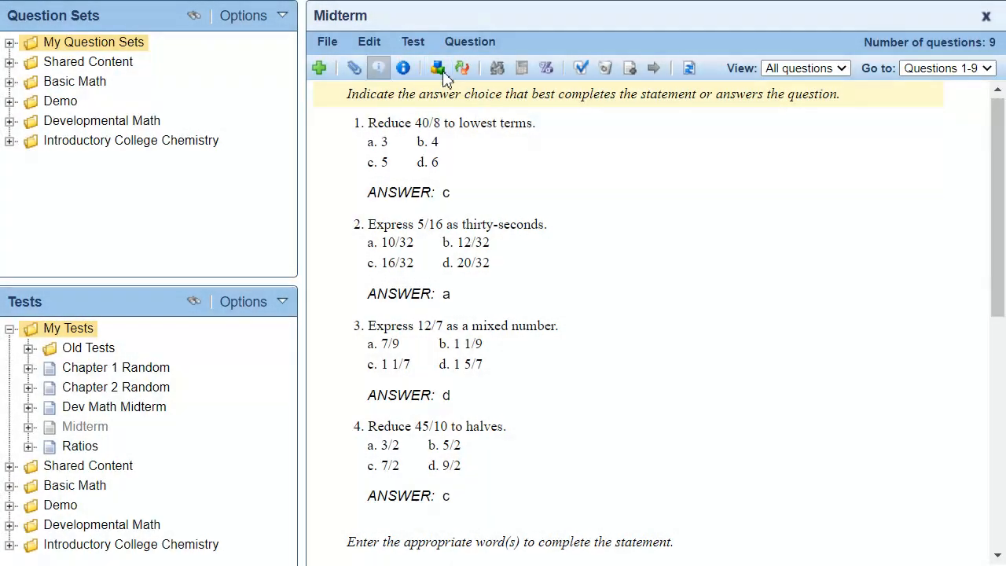
- Organize the Midterm by question type and scramble its question sections, questions and answer choices
scroll(653, 235, "down", 6)
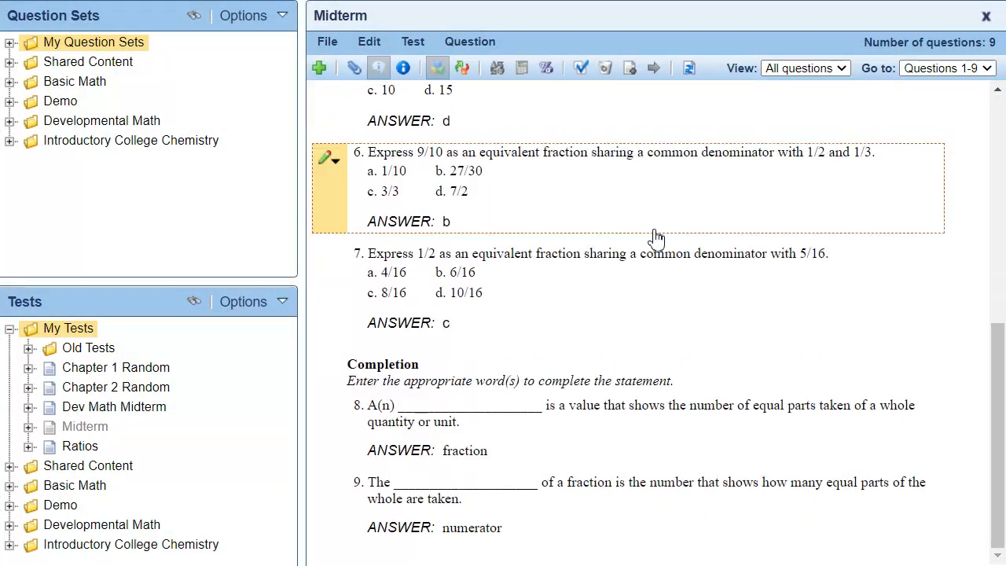
scroll(653, 236, "up", 6)
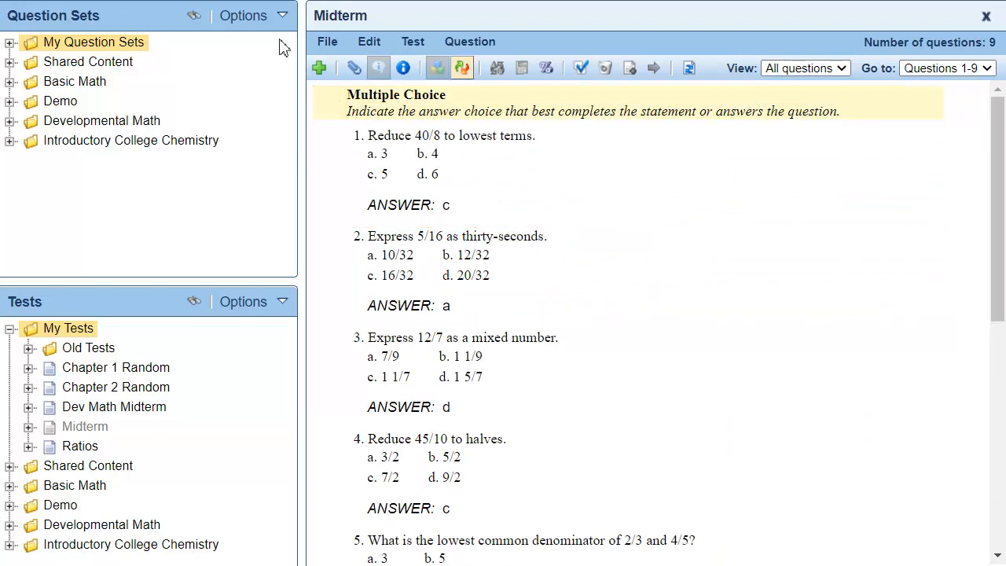
left_click(464, 68)
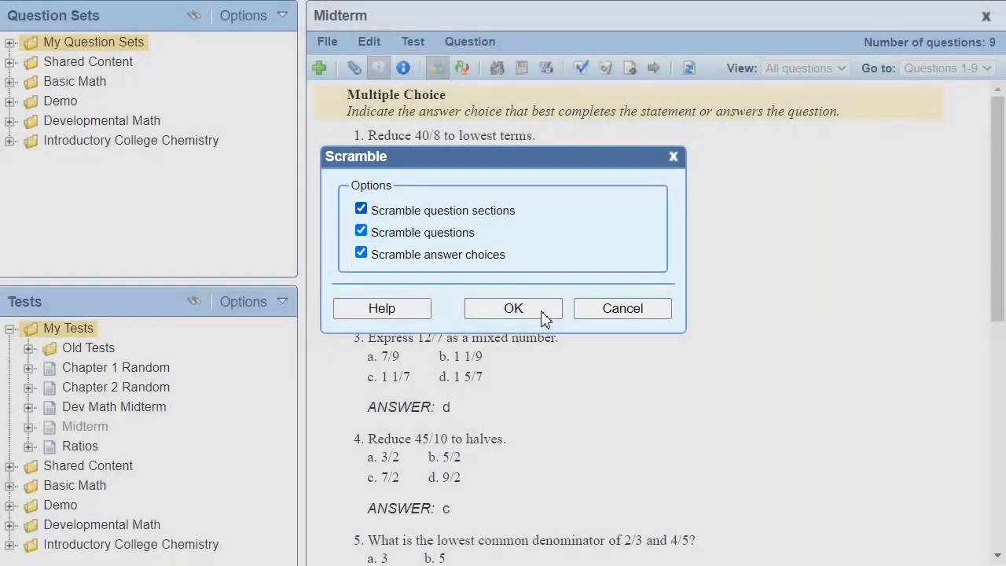
left_click(546, 314)
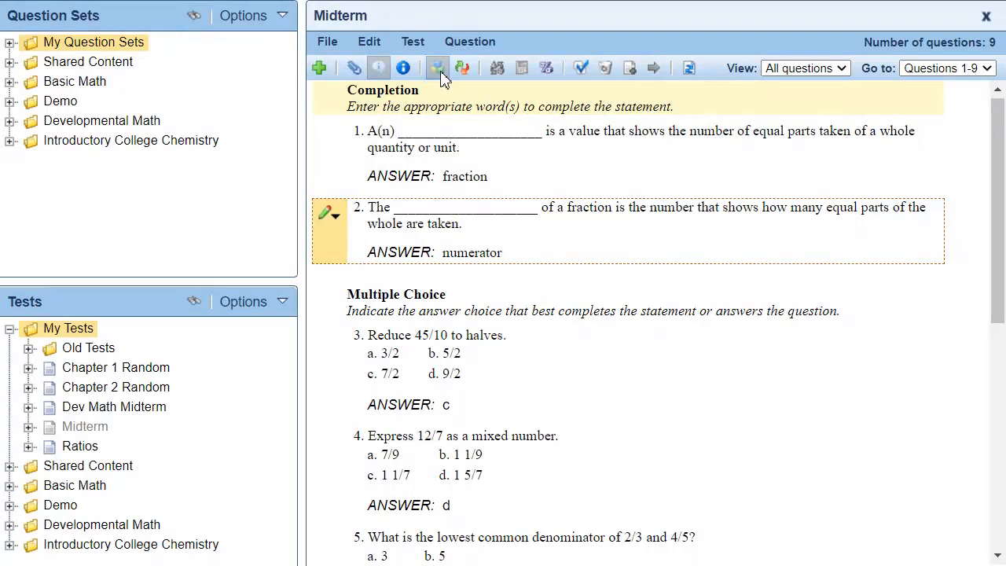
- Turn off organizing by question type and scramble the Midterm's questions and answer choices
left_click(433, 68)
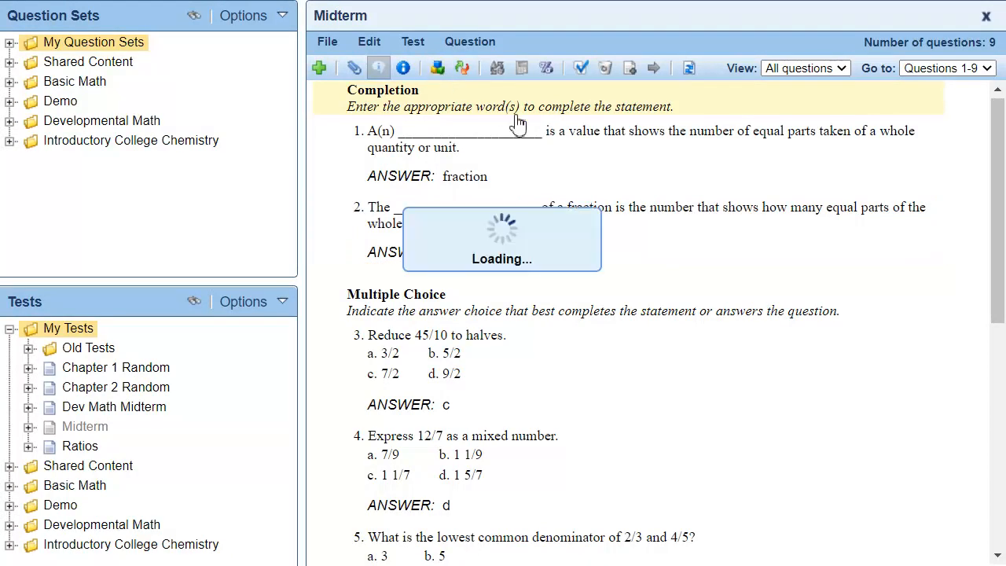
left_click(471, 69)
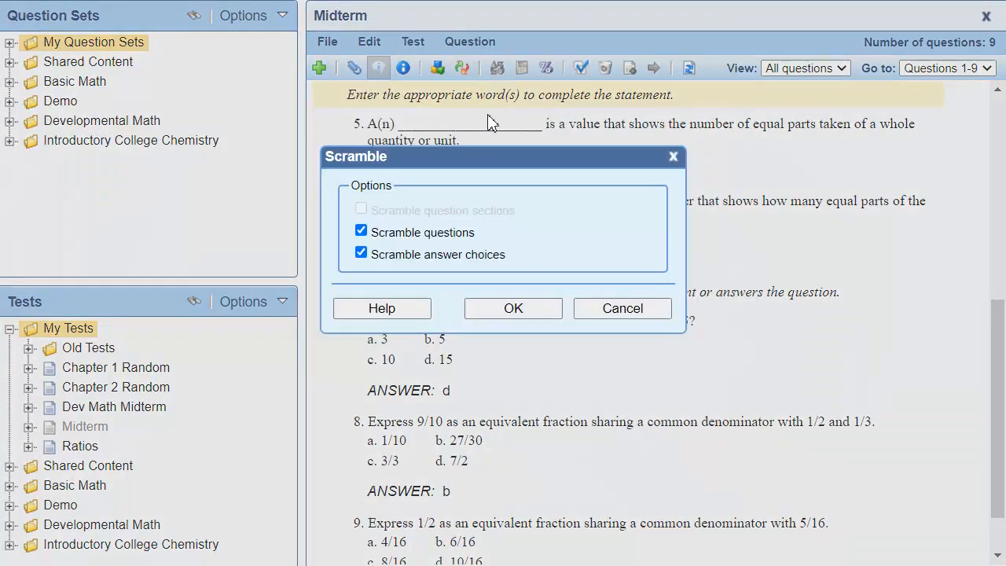
left_click(557, 307)
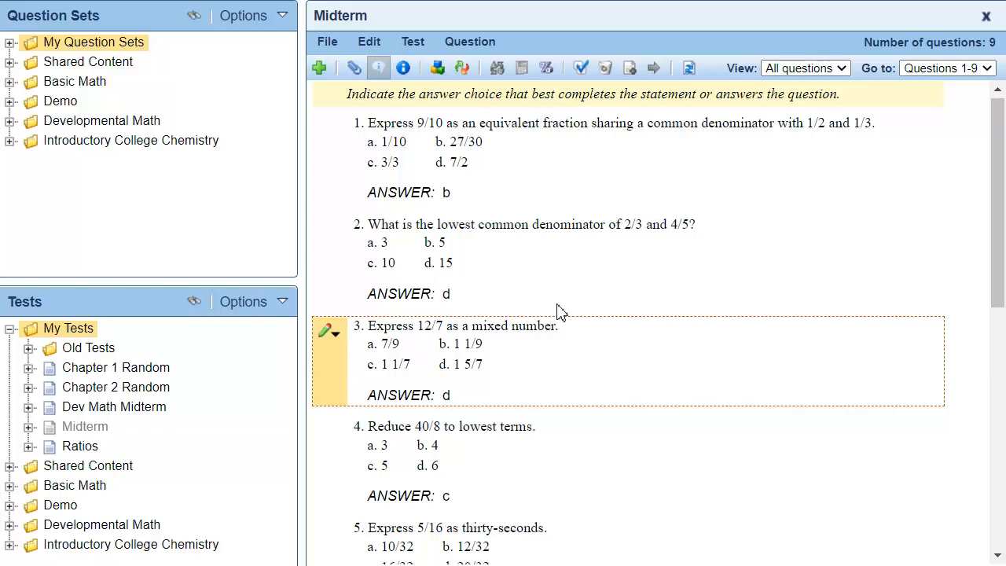
- Export the scrambled Midterm as a Word document and download the generated file
left_click(329, 44)
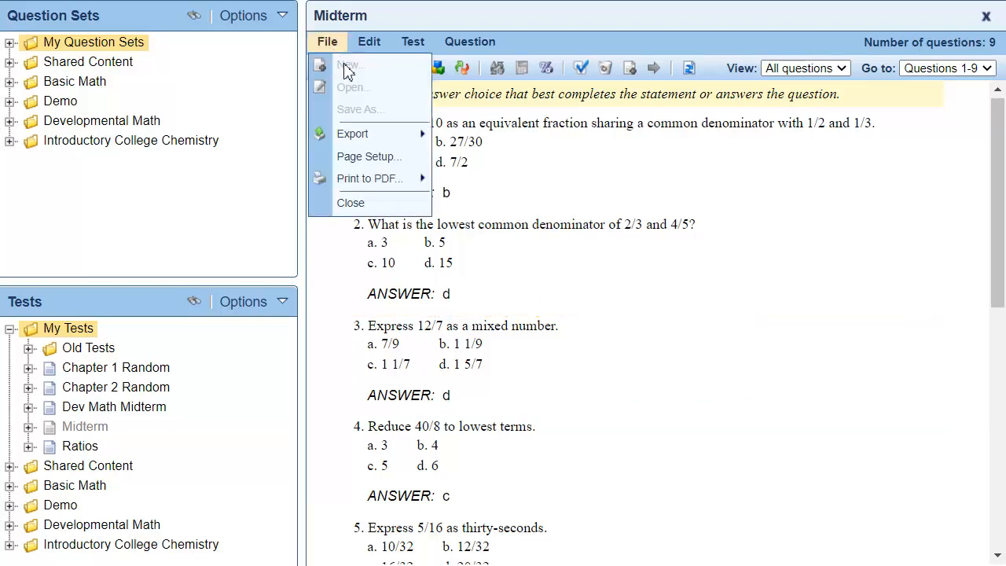
mouse_move(401, 137)
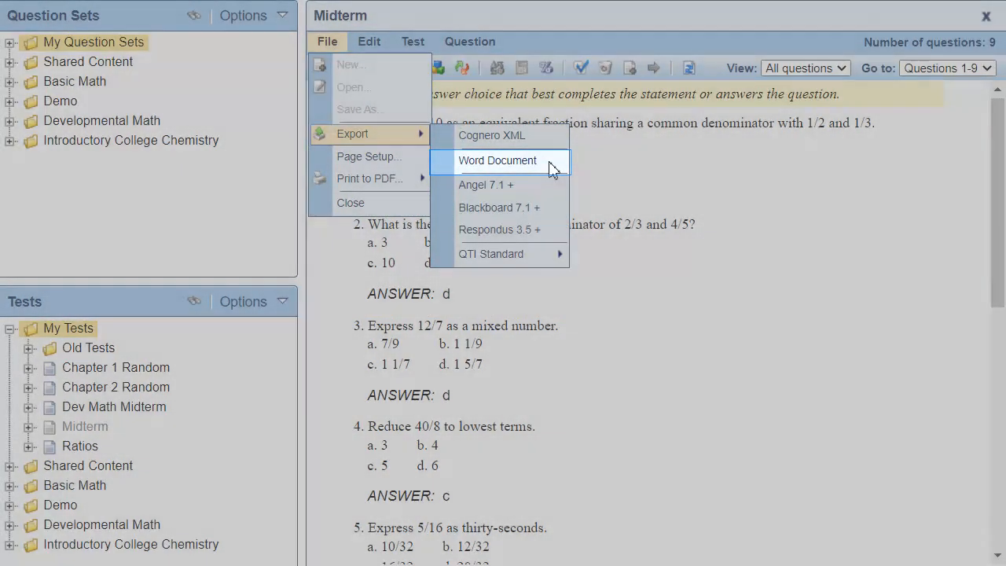
left_click(550, 169)
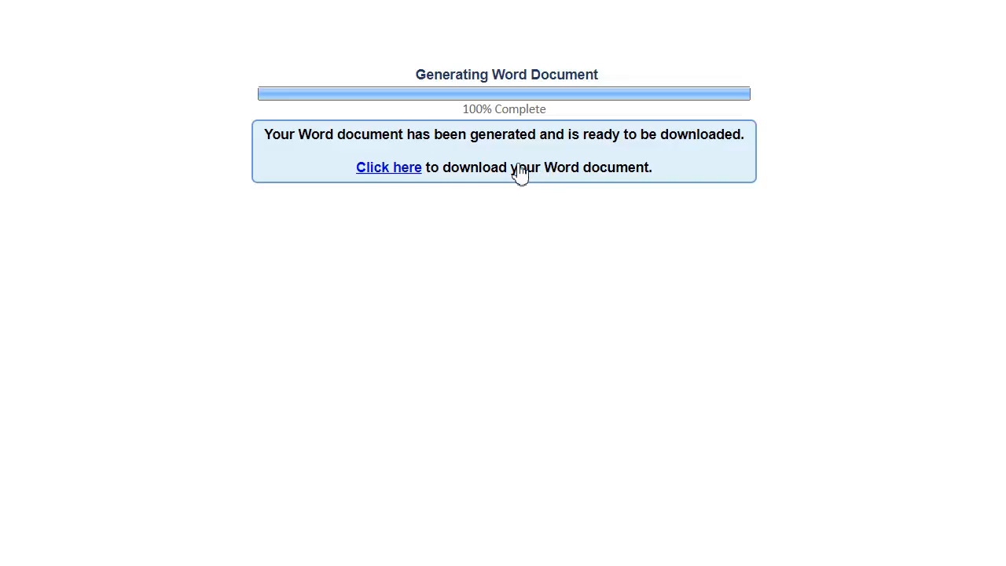
left_click(390, 179)
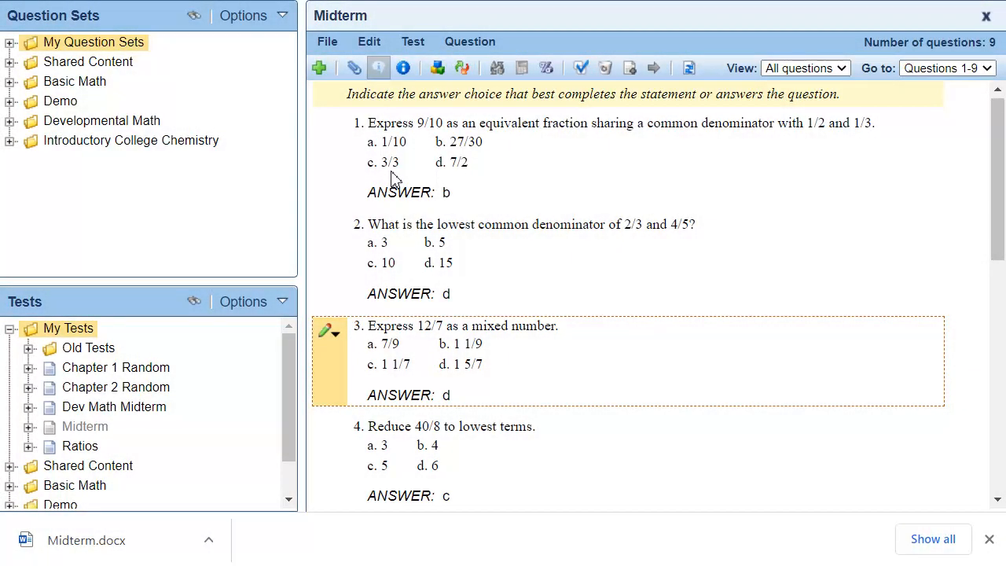
- Scramble the questions and answer choices again and download this second Midterm version as a Word document
left_click(464, 69)
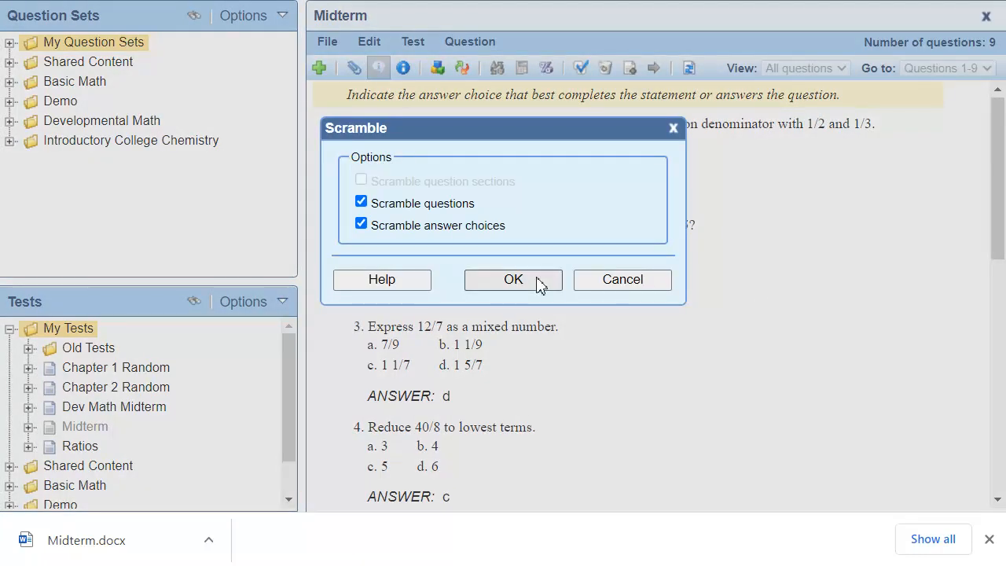
left_click(538, 285)
left_click(336, 47)
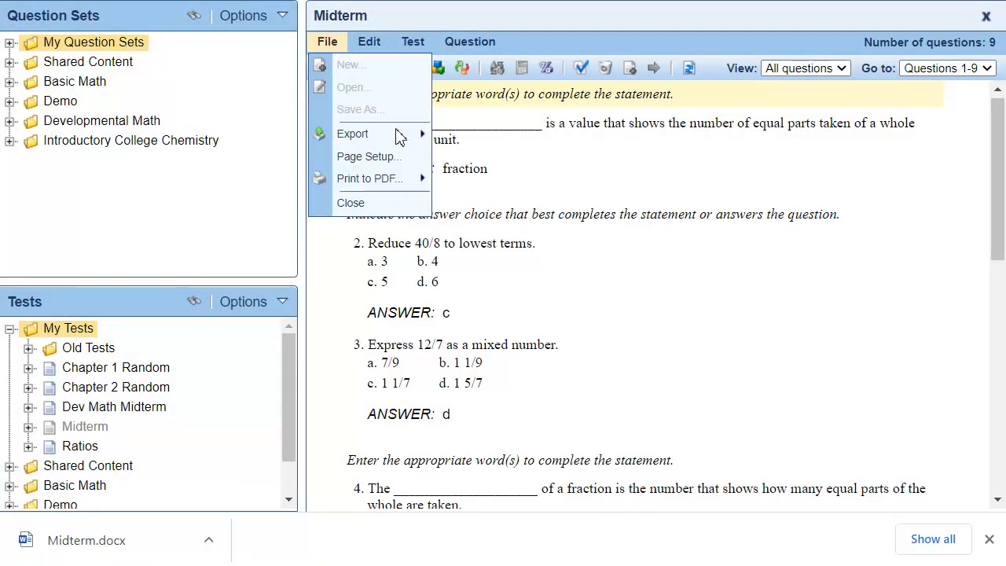
mouse_move(397, 135)
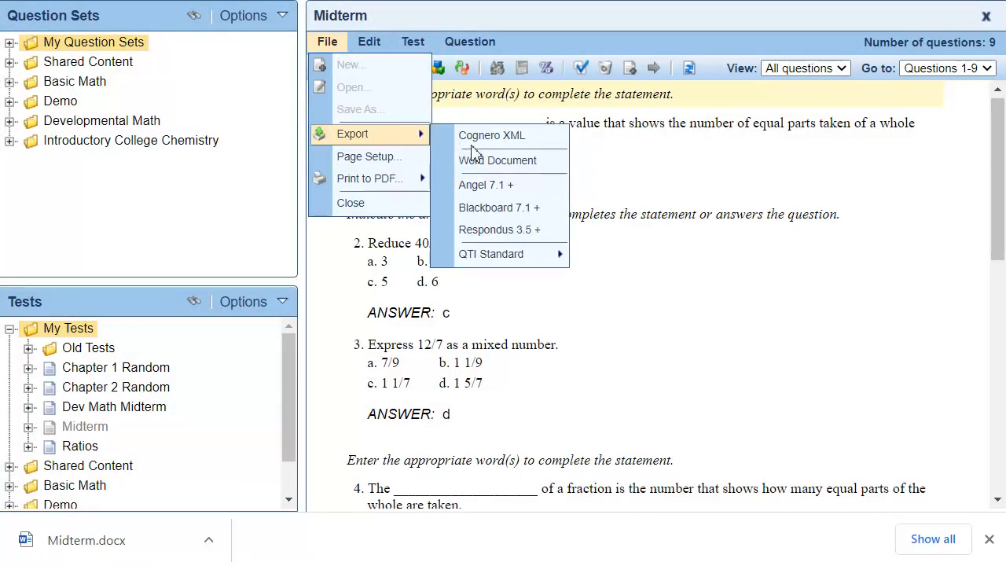
left_click(564, 161)
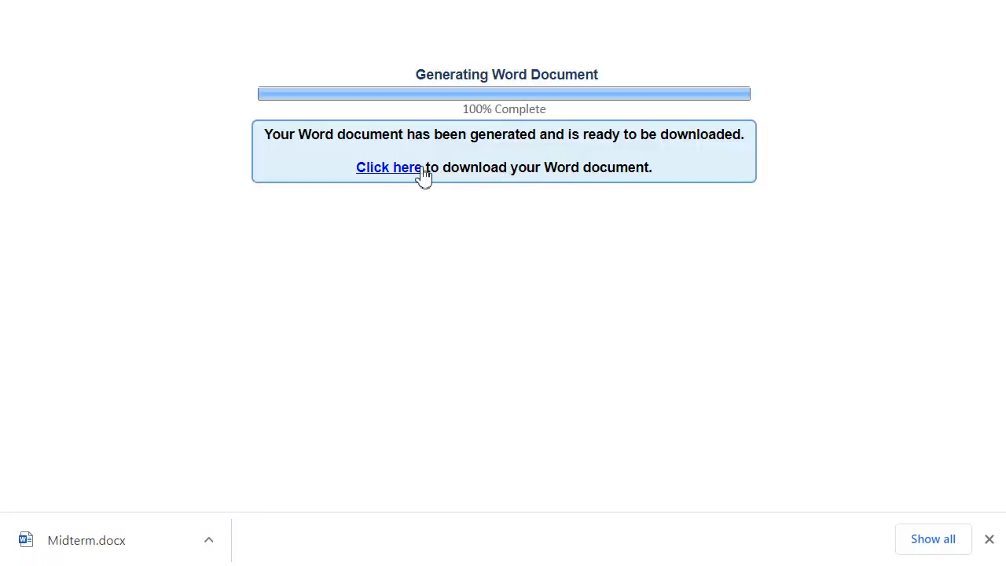
left_click(391, 177)
- Open the first downloaded Midterm Word document to review it, and minimize its window
left_click(324, 542)
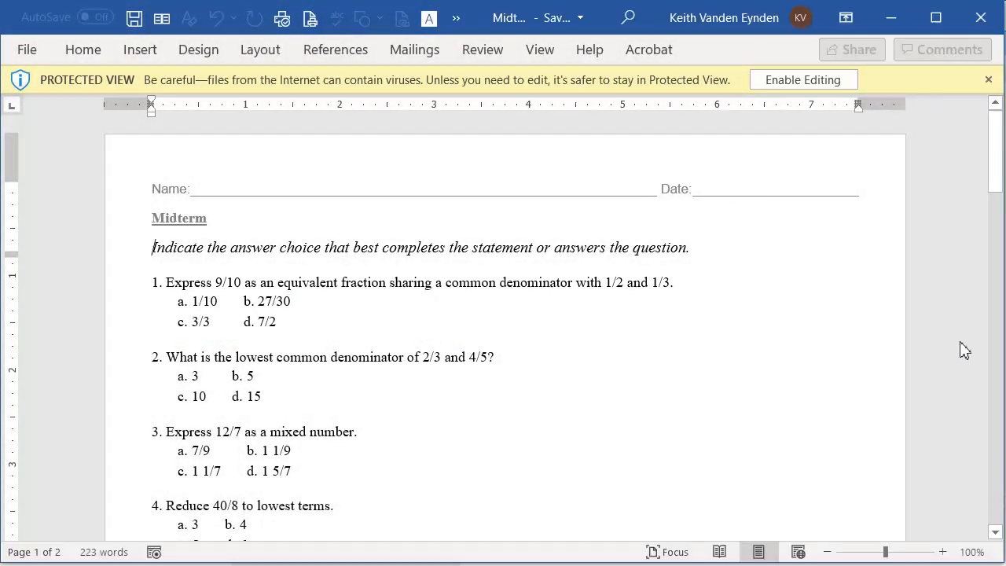
left_click(892, 18)
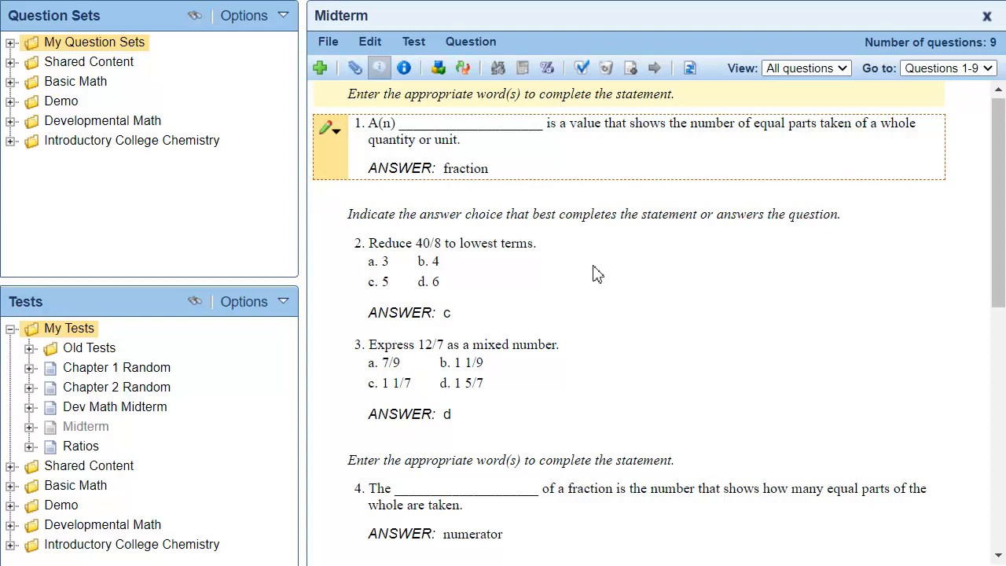
- Scramble the Midterm's questions and answer choices and export the test in Blackboard 7.1 + format
left_click(464, 69)
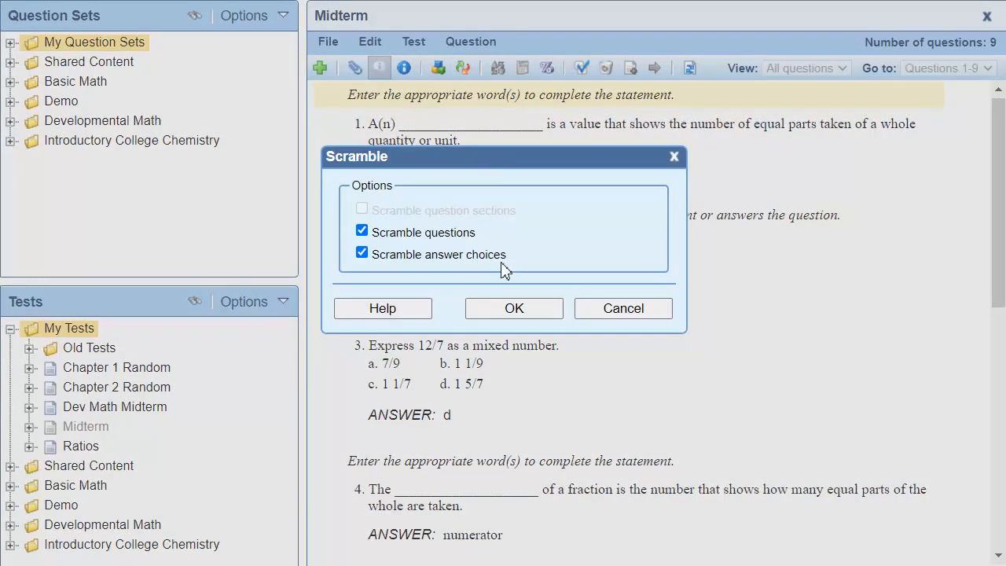
left_click(513, 309)
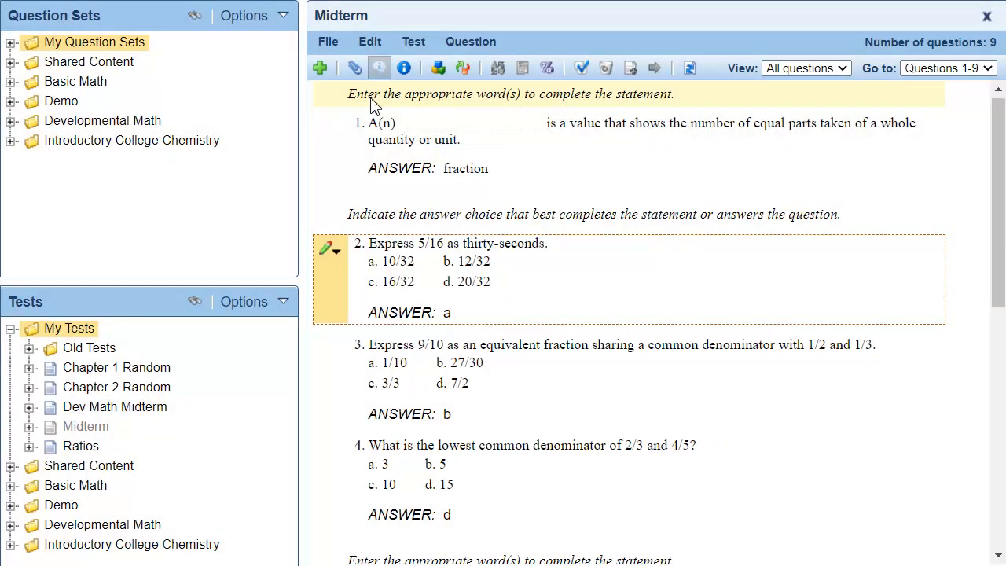
left_click(332, 45)
mouse_move(406, 141)
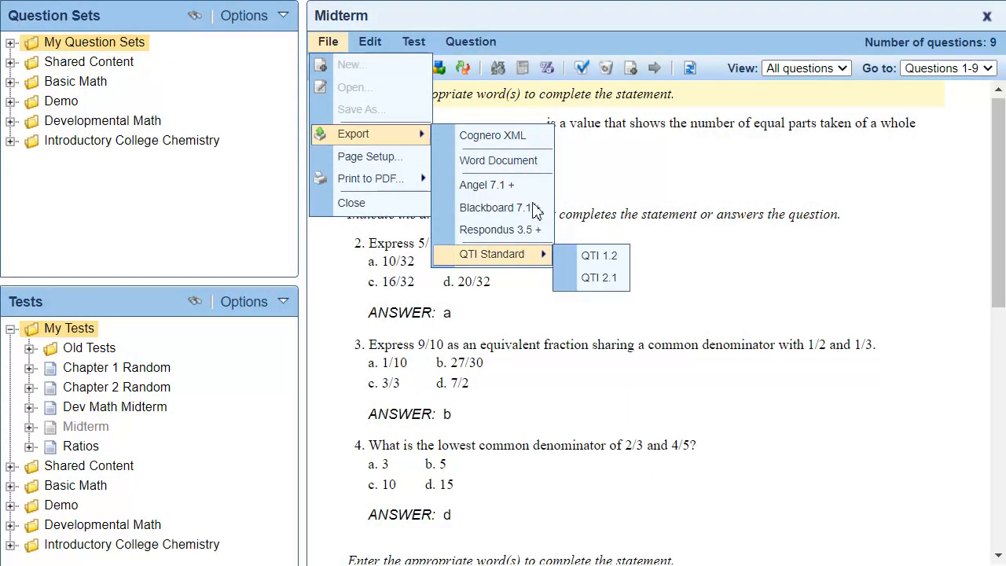
left_click(512, 217)
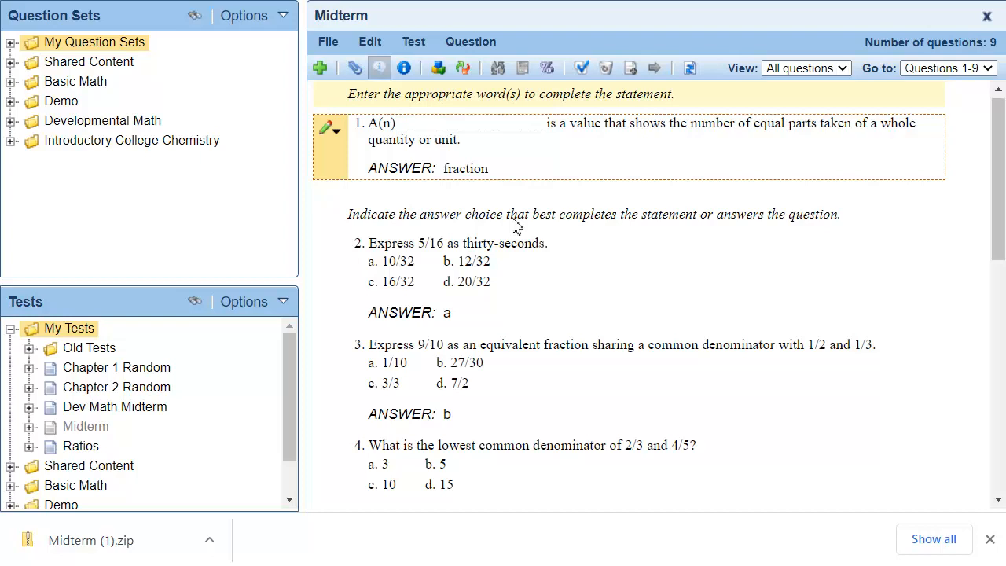
- Rescramble the questions and answer choices and export a second Midterm version in Blackboard 7.1 + format
left_click(463, 70)
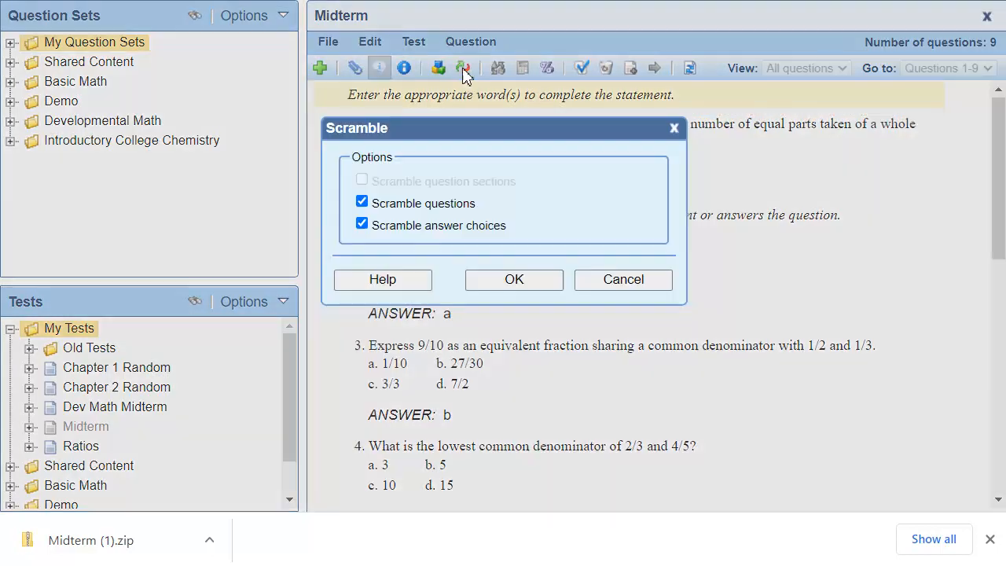
left_click(538, 280)
left_click(330, 42)
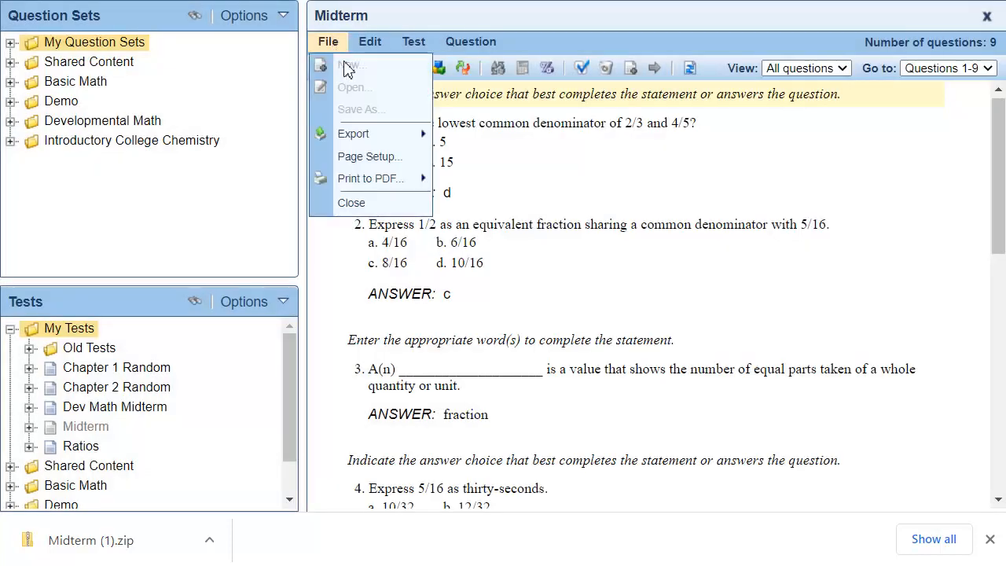
left_click(528, 206)
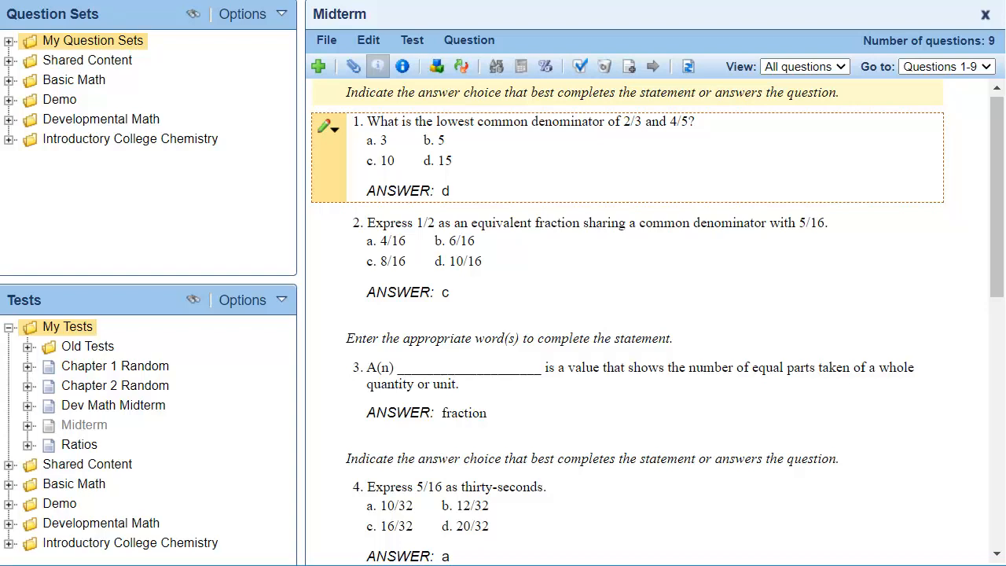
- Print two scrambled versions of the Midterm to PDF with an answer key and answer lines, and download both
left_click(338, 44)
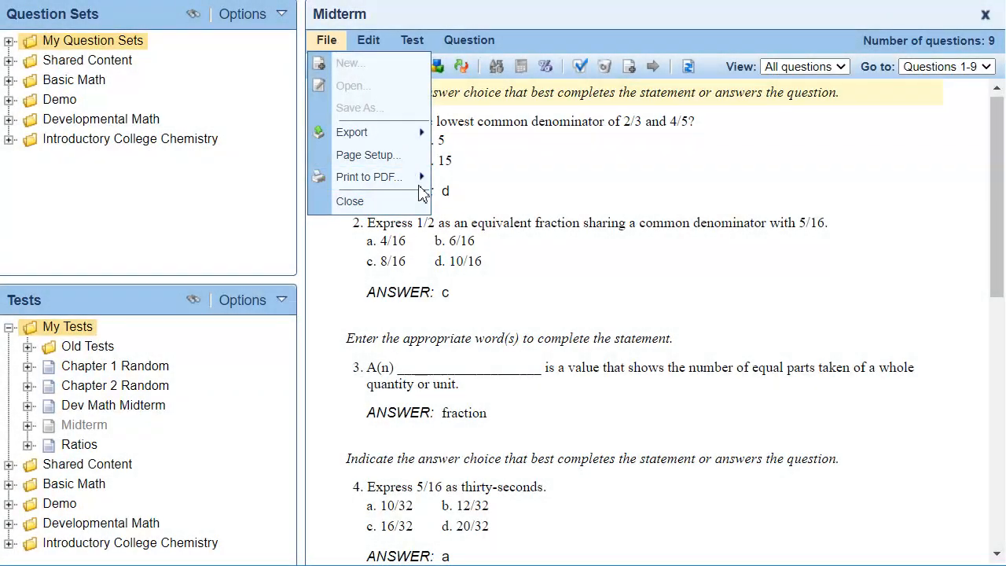
mouse_move(419, 185)
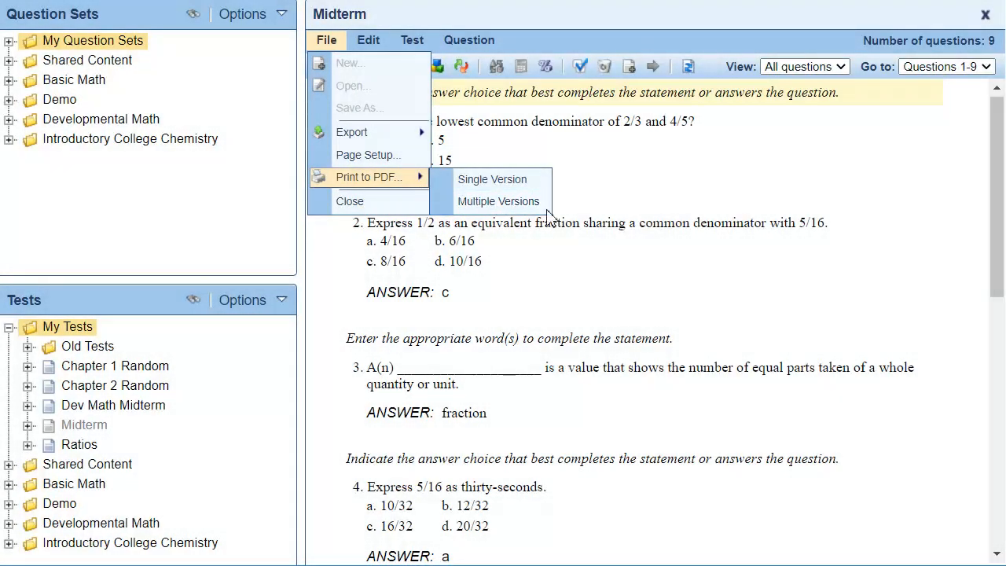
left_click(546, 206)
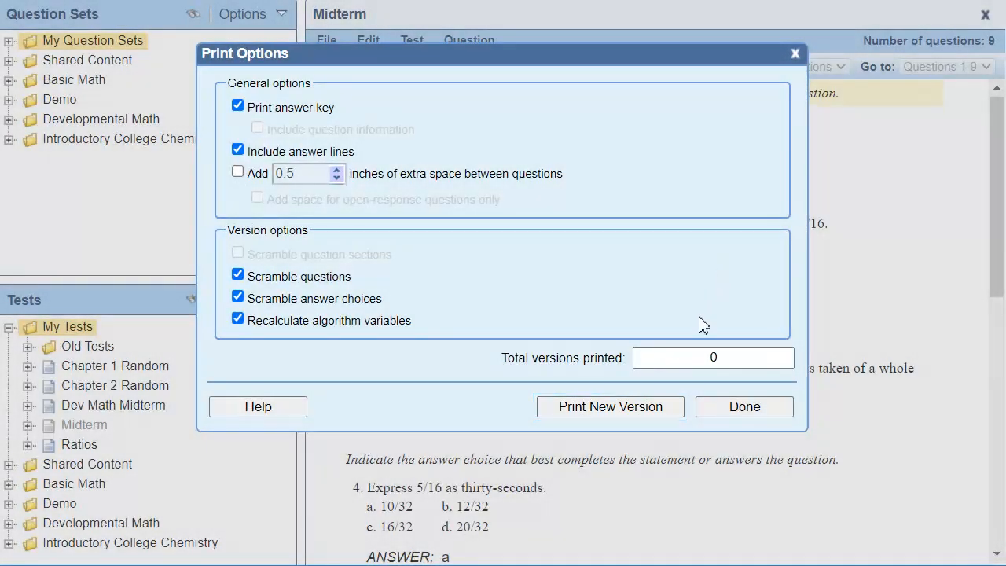
left_click(660, 411)
left_click(434, 168)
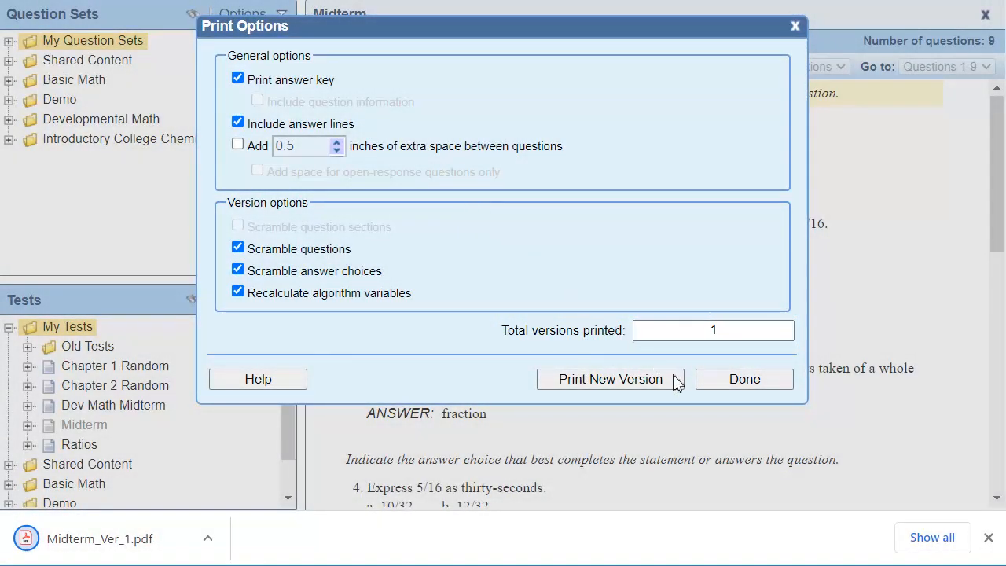
left_click(674, 381)
left_click(433, 171)
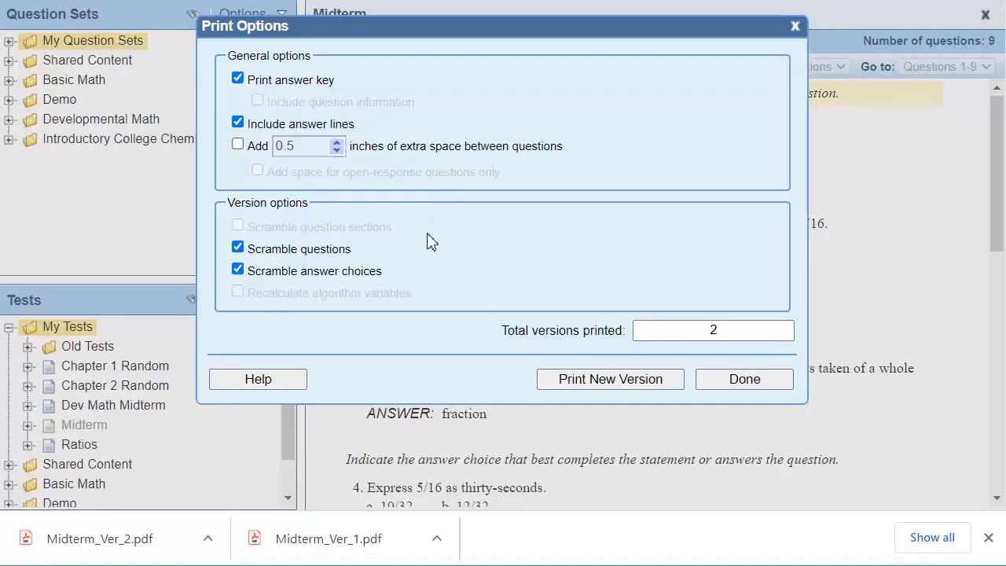
- Open Midterm_Ver_1.pdf and Midterm_Ver_2.pdf to examine the question order in each version
left_click(397, 550)
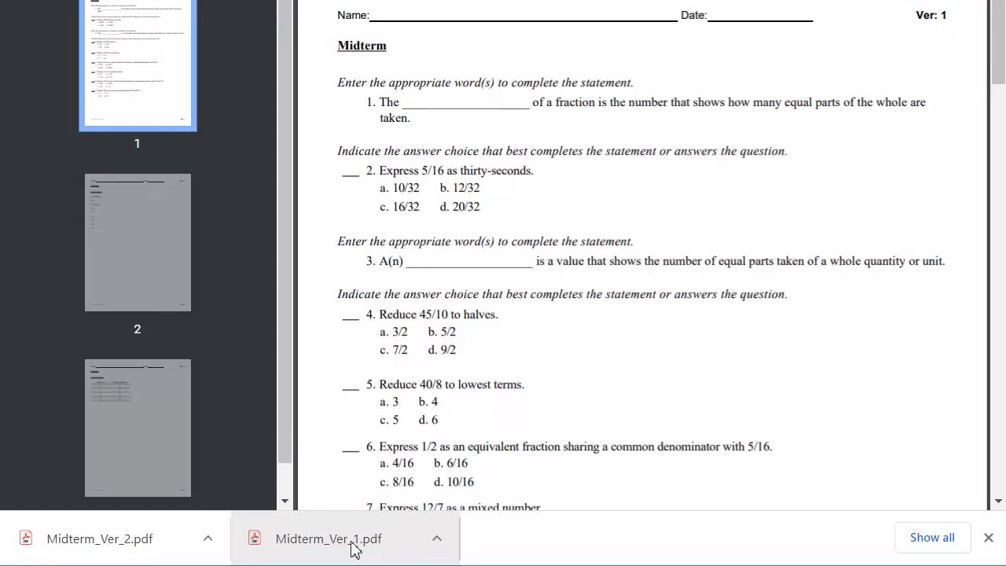
left_click(111, 548)
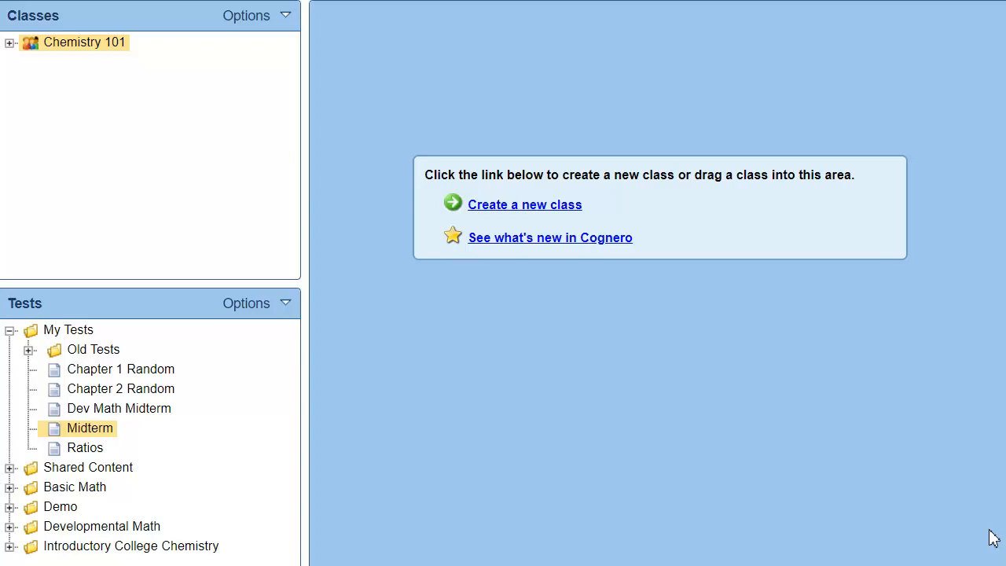
- Open the Chemistry 101 class and start a recorded assignment from the Midterm test, keeping the defaults up to the availability and presentation options
left_click_drag(106, 44, 518, 103)
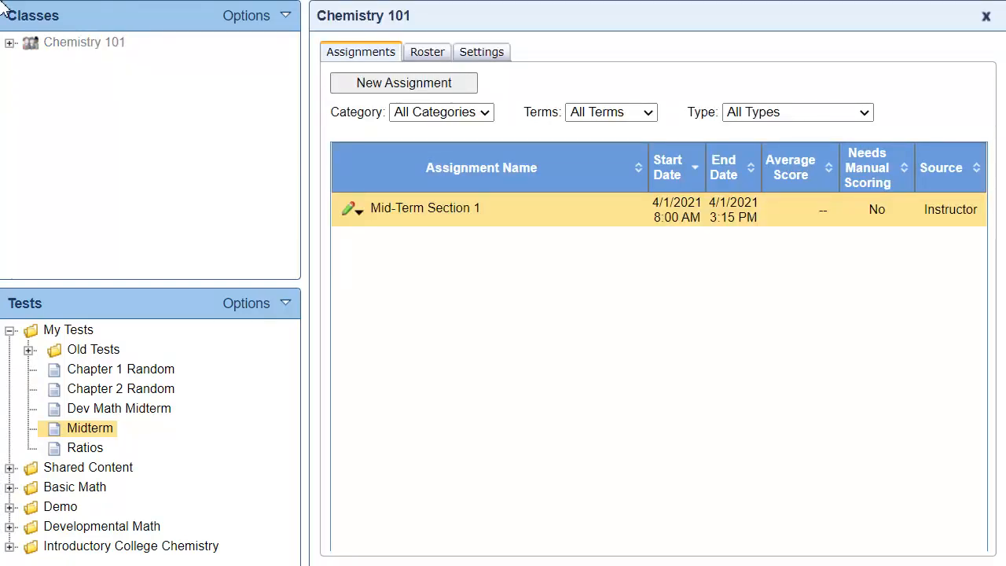
left_click_drag(86, 427, 439, 361)
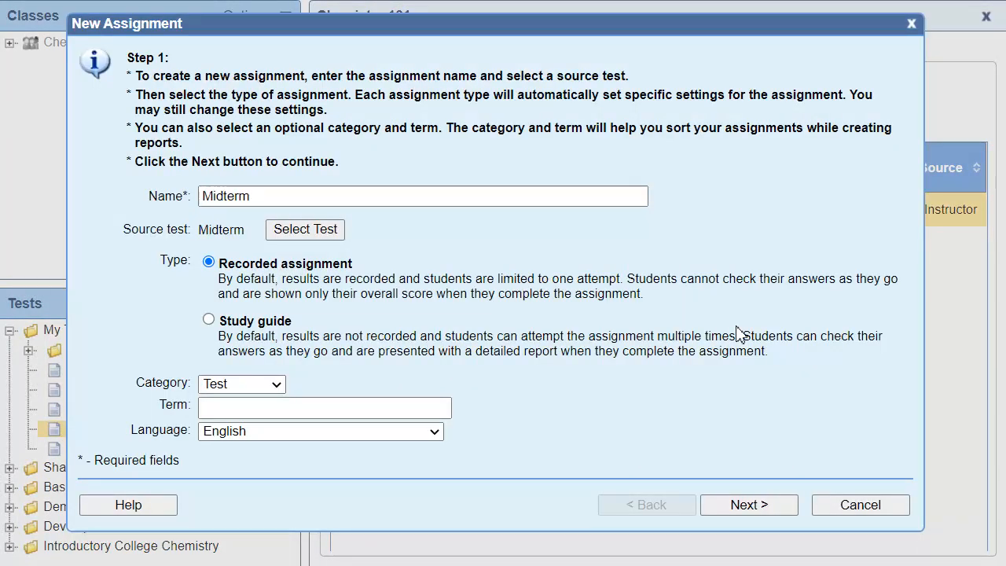
left_click(785, 507)
left_click(786, 546)
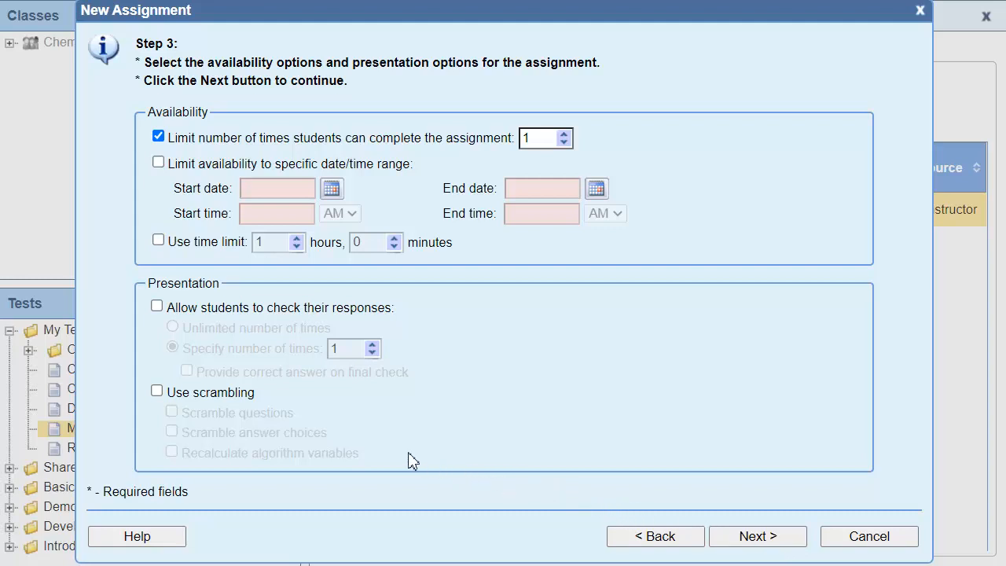
- Enable scrambling of questions and answer choices with recalculated algorithm variables, and finish creating the Midterm assignment with the remaining defaults
left_click(157, 391)
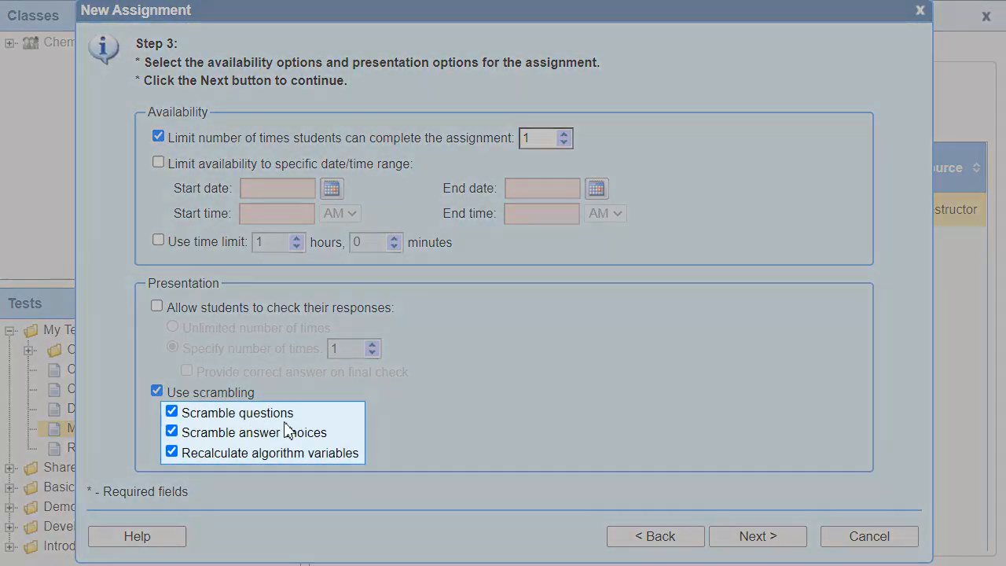
left_click(790, 540)
left_click(791, 387)
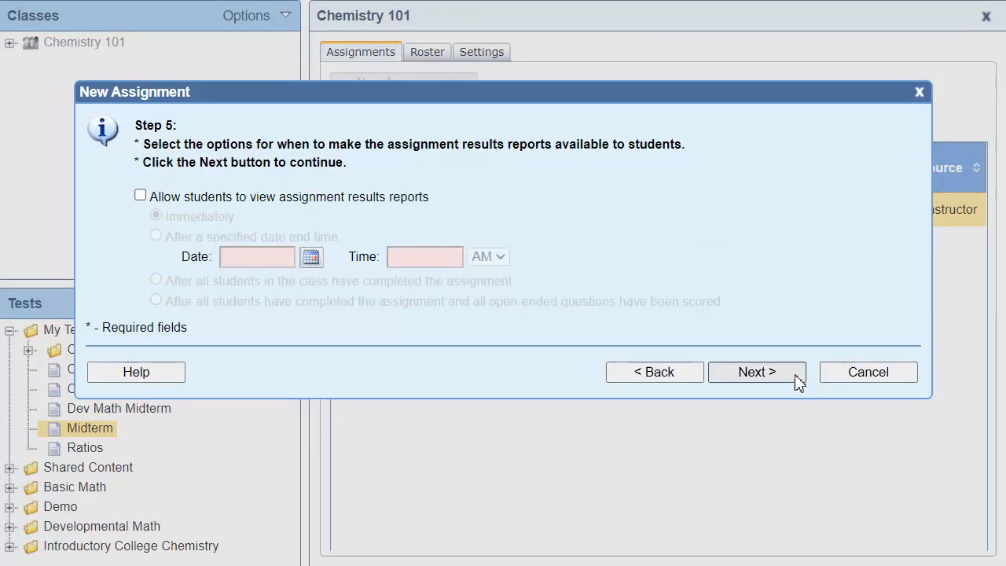
left_click(794, 382)
left_click(781, 549)
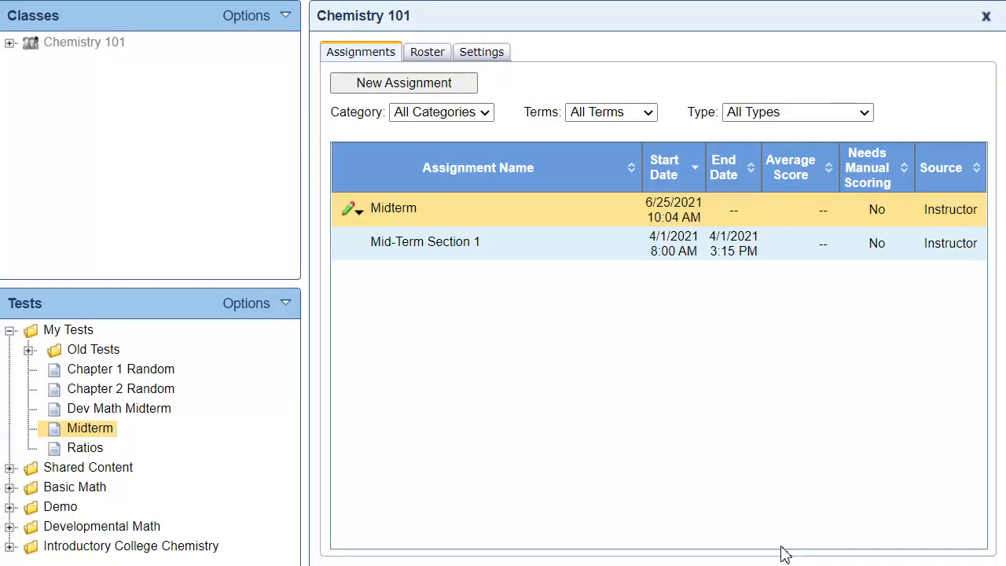
- View the assignment summary of the new Midterm assignment to check its scrambling settings, and close it
left_click(359, 211)
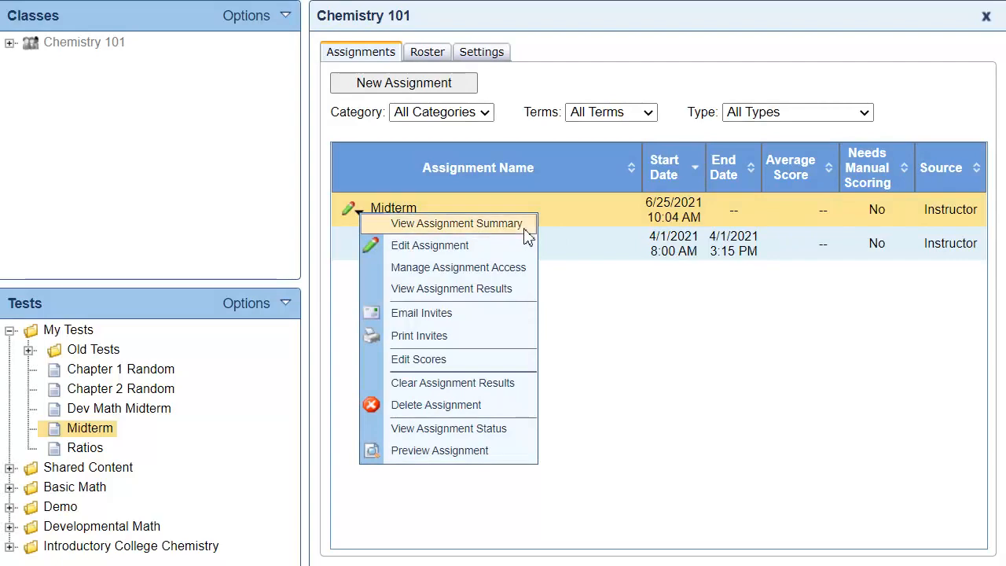
left_click(528, 229)
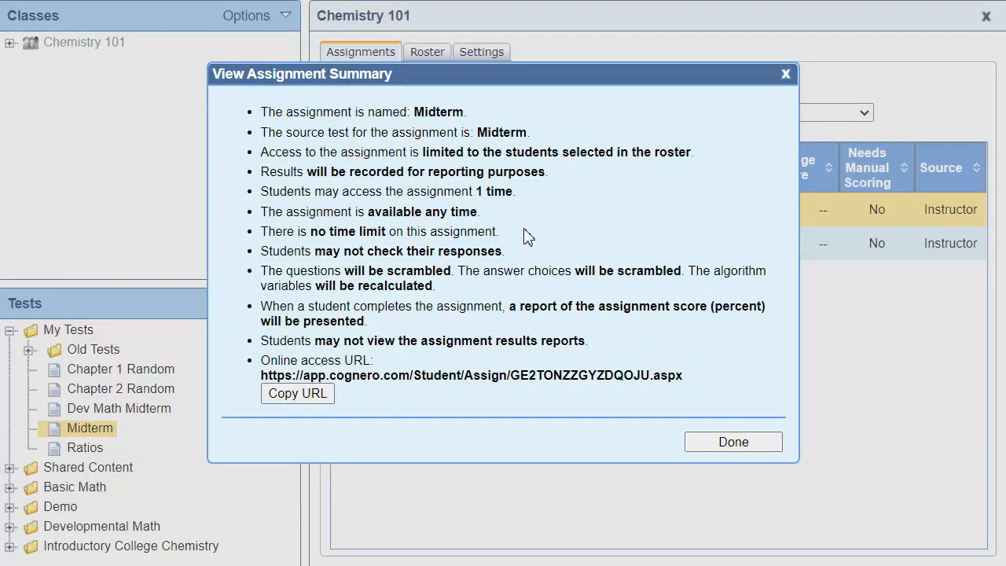
left_click(763, 444)
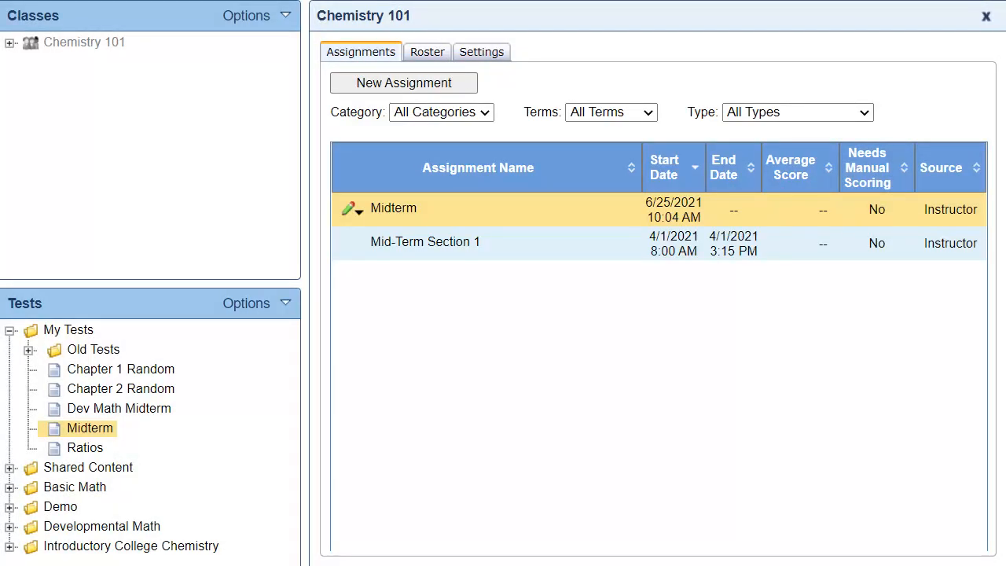